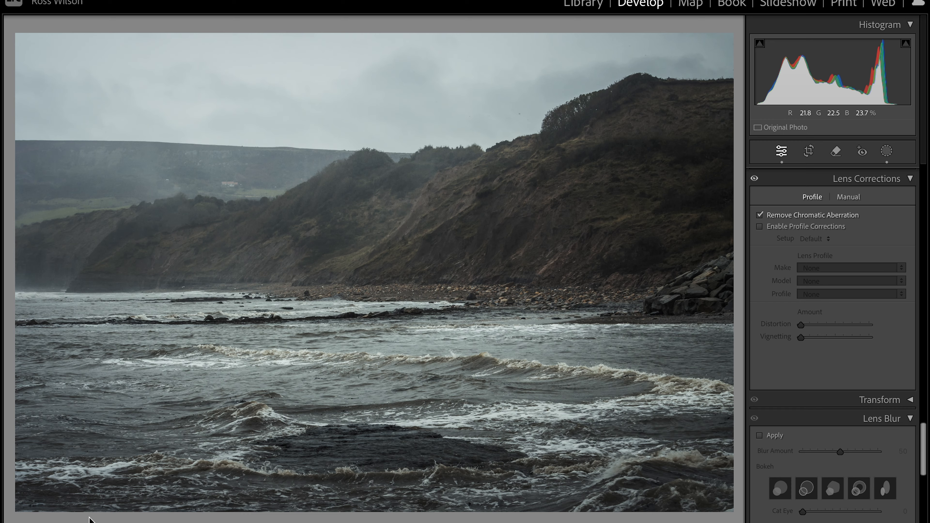
- Compare the edited coastal photo with its unedited version side by side
key("y")
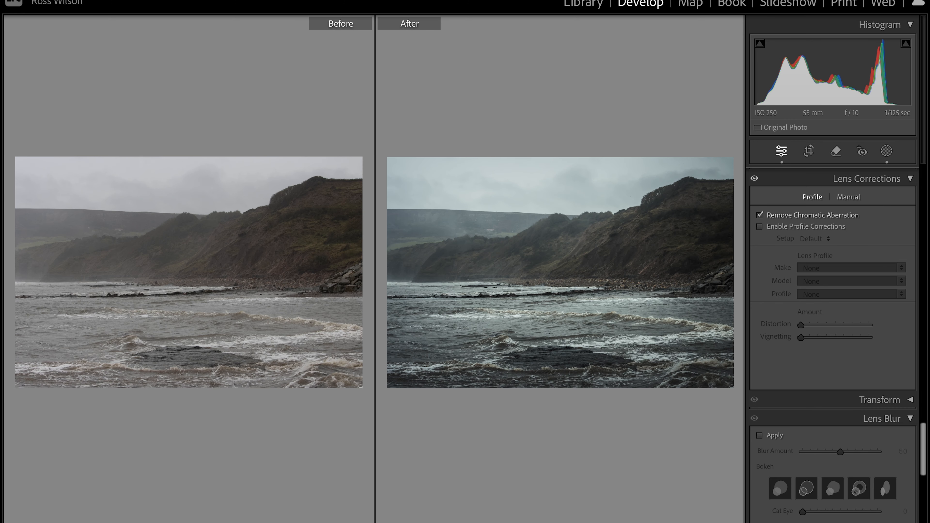
key("shift+y")
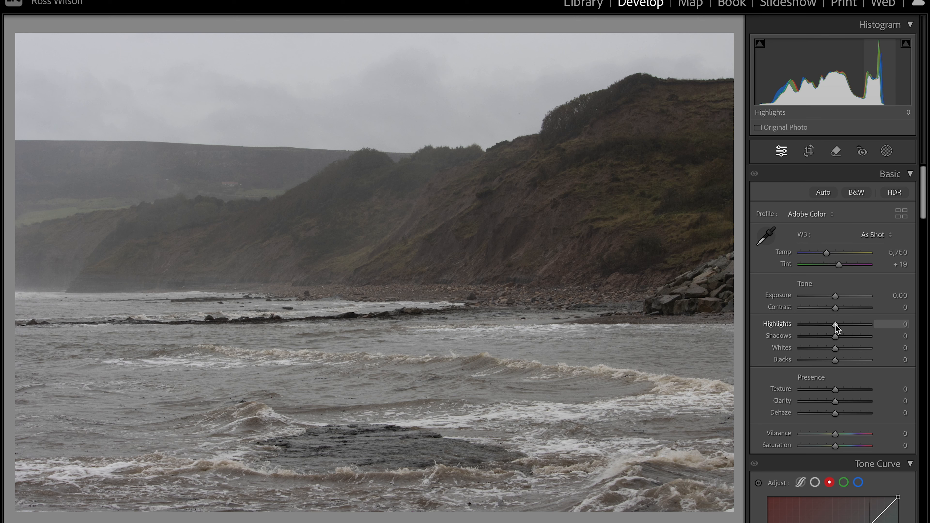
- Set Highlights to −68, Shadows to +73, Whites to −42, Blacks to +16, Clarity to +12 and Dehaze to −11
mouse_move(835, 326)
left_mouse_down()
mouse_move(782, 330)
mouse_move(848, 338)
mouse_move(811, 331)
mouse_move(844, 334)
mouse_move(836, 333)
left_mouse_up()
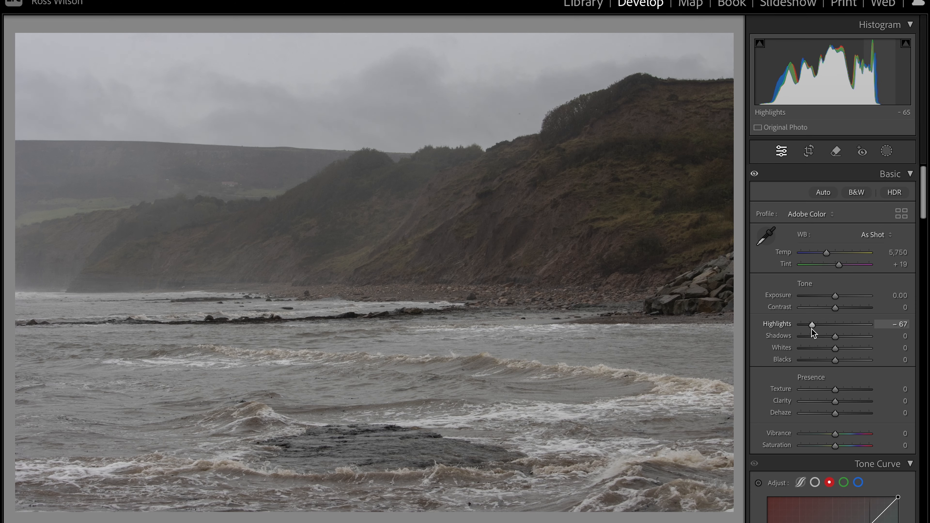
left_click_drag(812, 329, 853, 340)
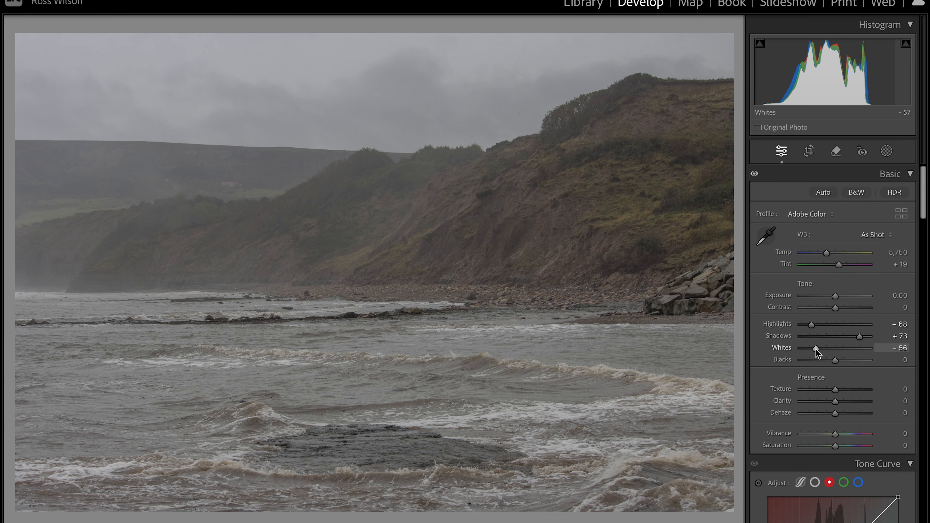
left_click_drag(816, 349, 843, 360)
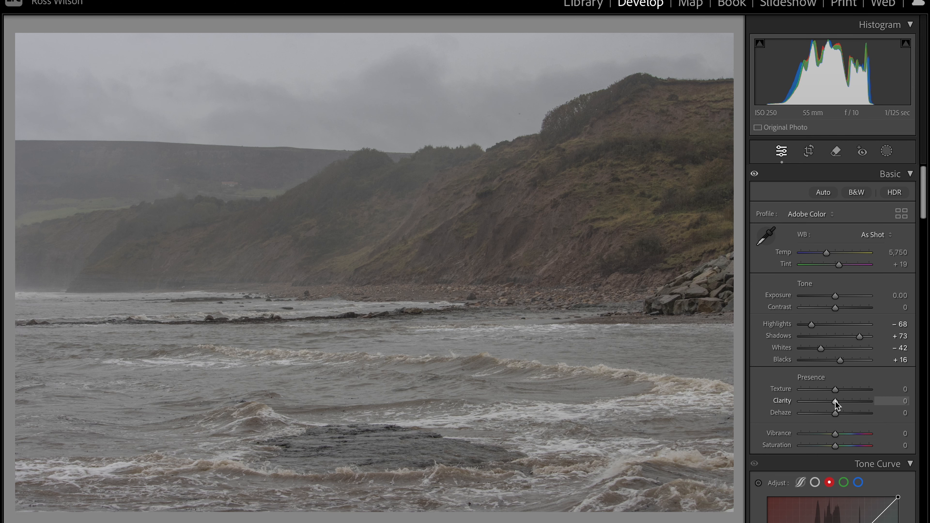
left_click_drag(836, 402, 839, 401)
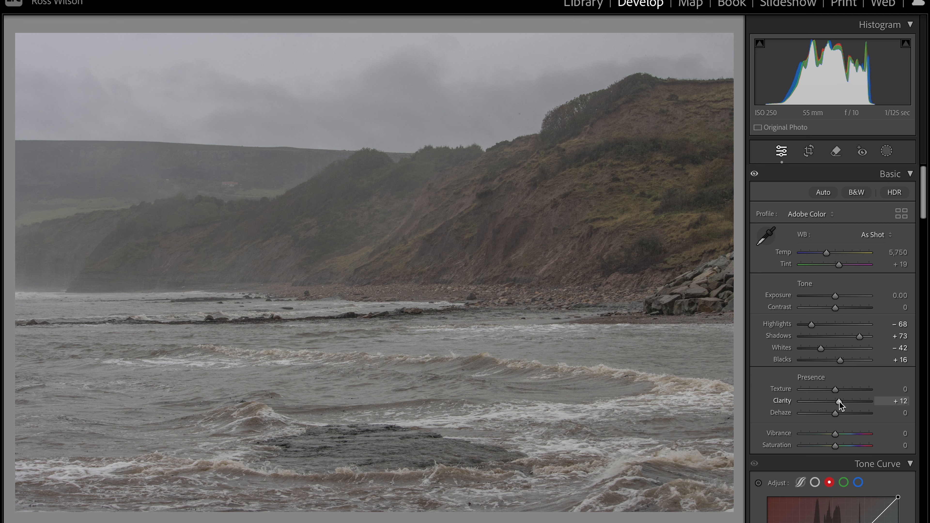
left_click_drag(836, 413, 831, 413)
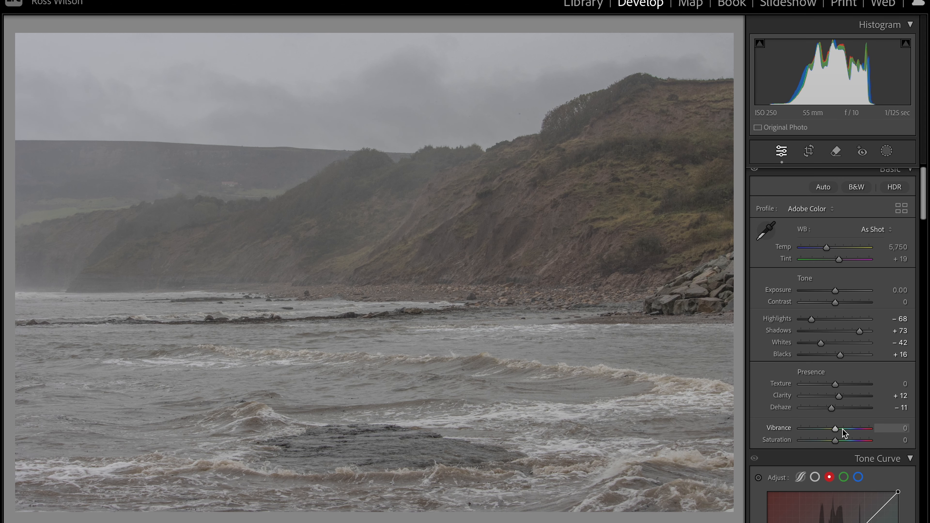
- Shape the main point curve into an S-curve with lowered midtones and shadows, and lift its black point to output 12
scroll(841, 427, "down", 5)
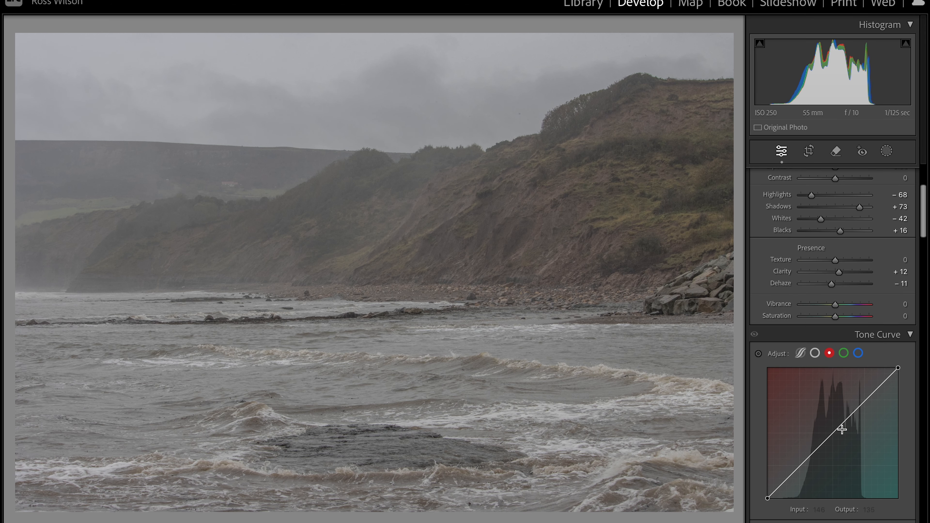
scroll(842, 430, "down", 2)
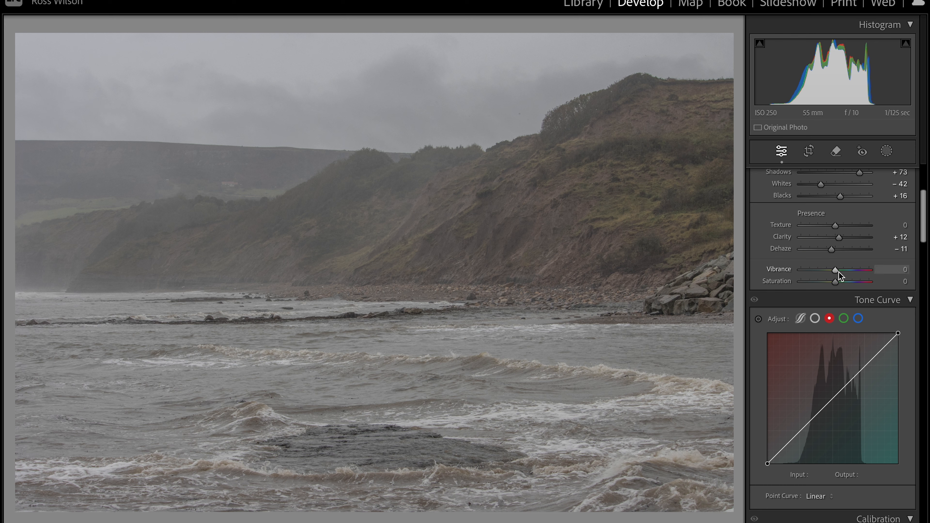
scroll(819, 396, "down", 1)
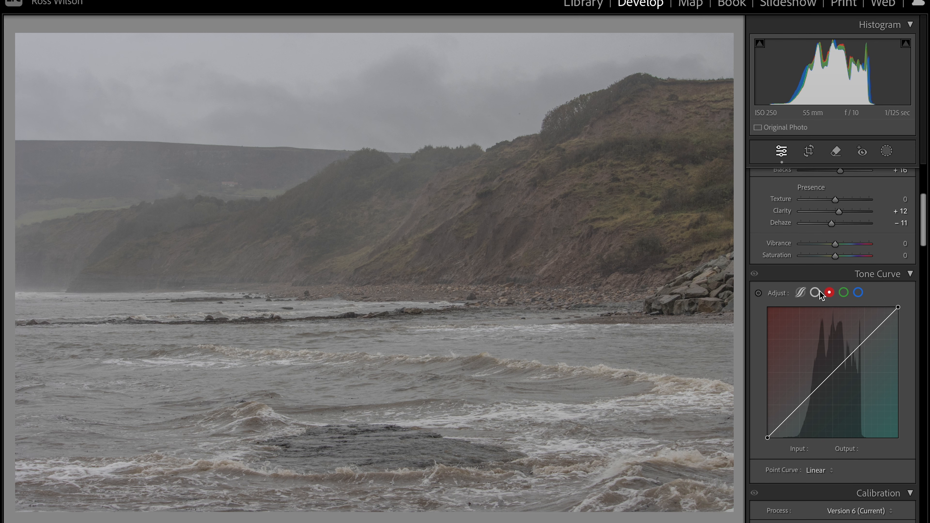
left_click(815, 292)
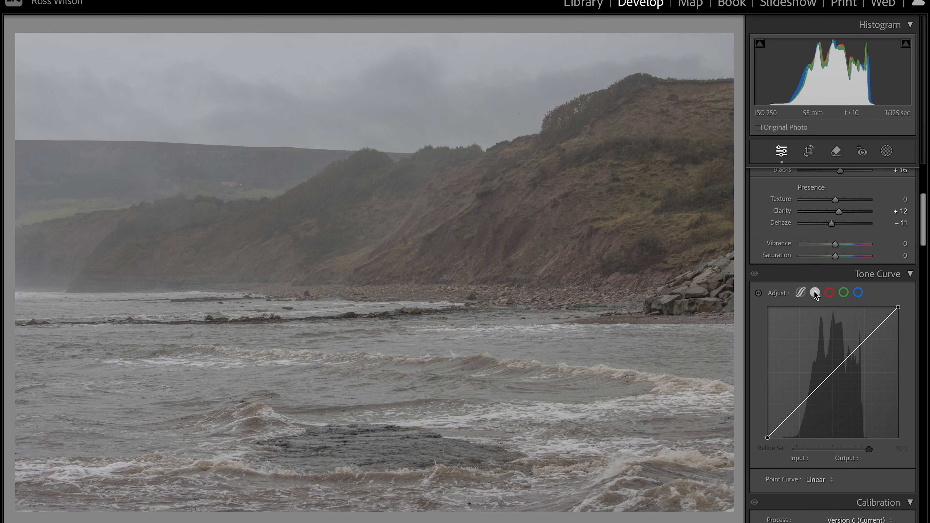
scroll(816, 314, "down", 2)
scroll(817, 314, "up", 2)
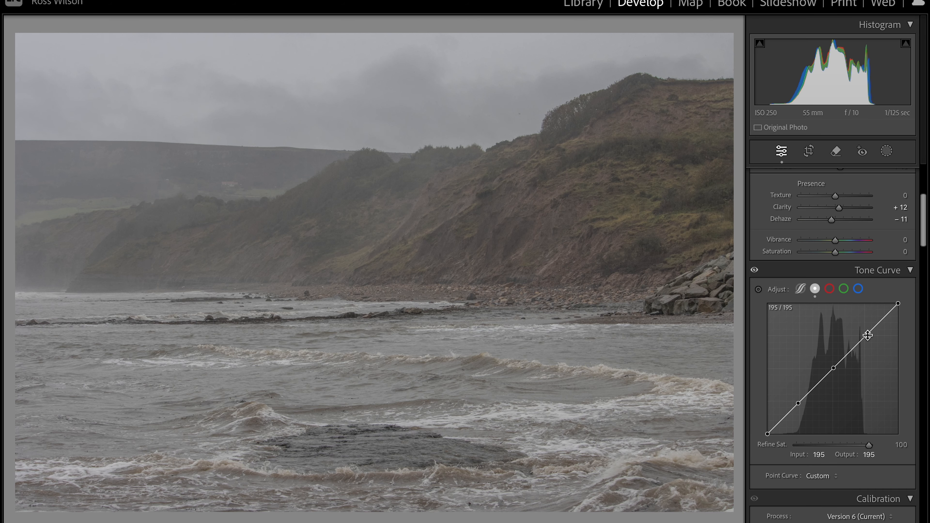
left_click(868, 335)
mouse_move(834, 368)
left_mouse_down()
mouse_move(825, 385)
mouse_move(827, 367)
mouse_move(832, 379)
left_mouse_up()
left_click_drag(866, 333, 859, 337)
left_click_drag(798, 403, 803, 410)
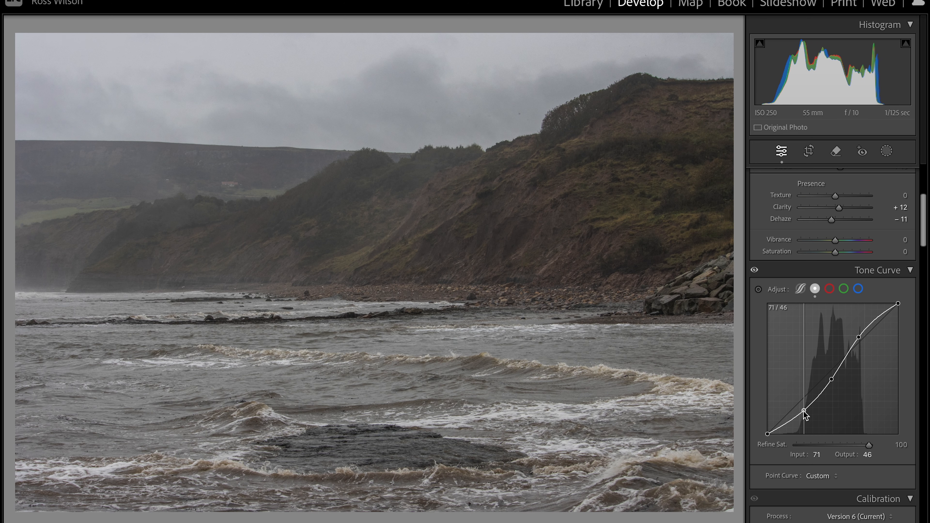
left_click(785, 424)
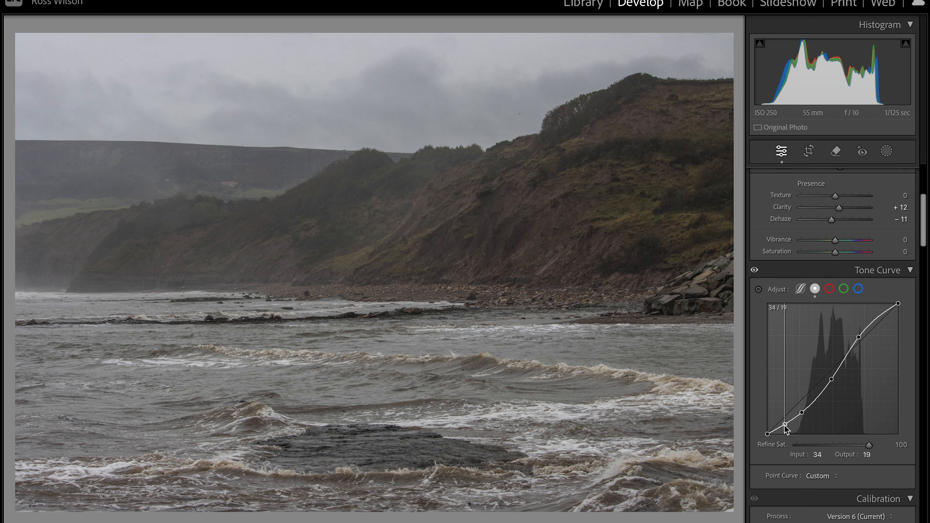
left_click_drag(768, 434, 767, 428)
- Compare the photo with and without the S-shaped tone curve
left_click(755, 270)
left_click(755, 271)
left_click(755, 271)
left_click(755, 271)
left_click(756, 272)
left_click(755, 271)
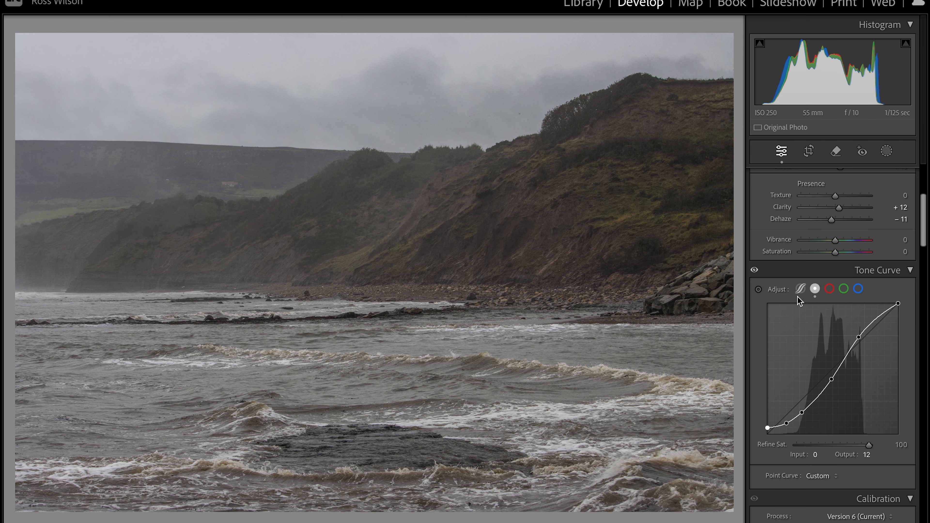
- Brighten the photo with the parametric curve's region adjustments, and show the red channel curve
left_click(801, 289)
left_click_drag(838, 486, 828, 509)
left_click(829, 290)
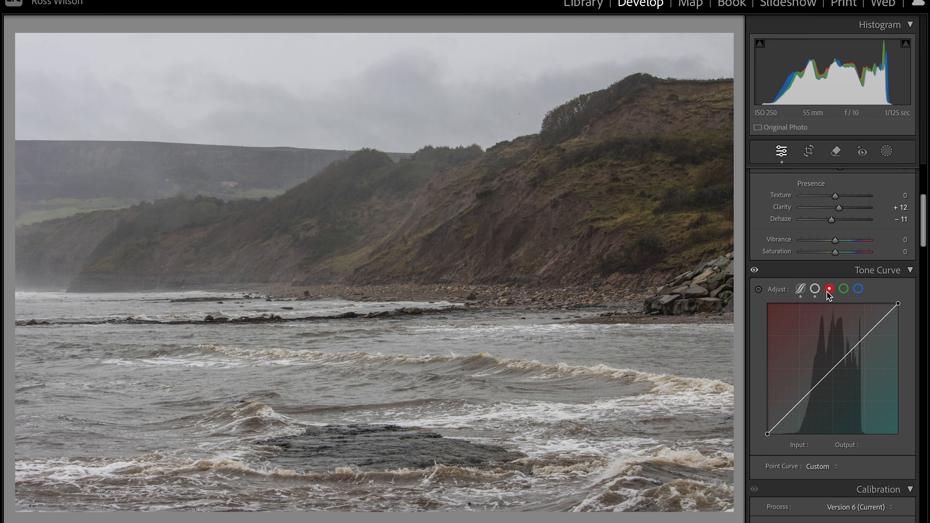
- Check the combined effect of the parametric and point curves by switching the tone curve off and on
left_click(755, 271)
left_click(755, 271)
left_click(754, 271)
left_click(754, 271)
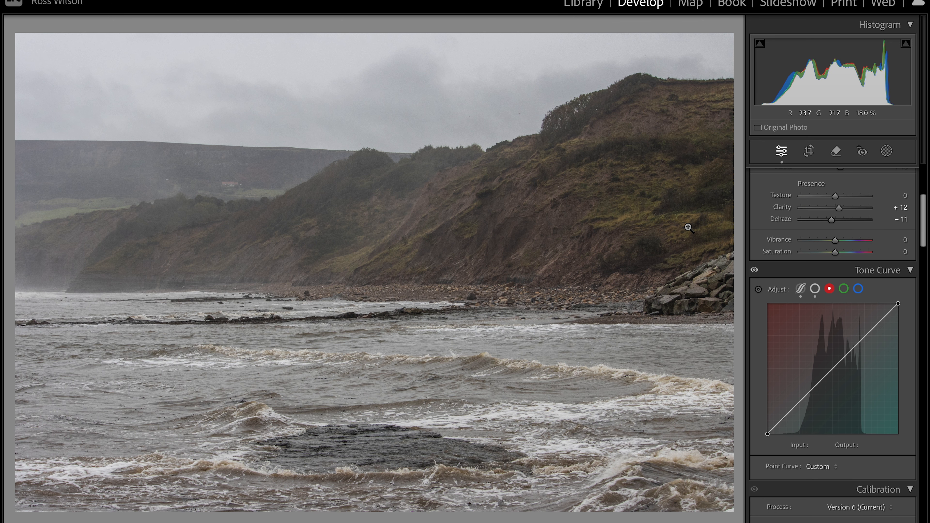
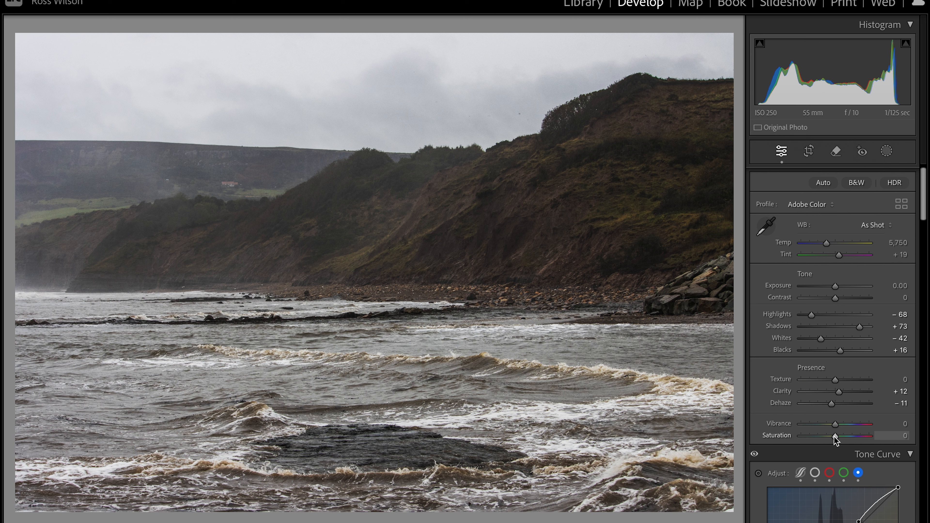
- Set the photo's Saturation to −25 and Vibrance to +20
left_click_drag(835, 437, 825, 437)
left_click_drag(829, 440, 827, 440)
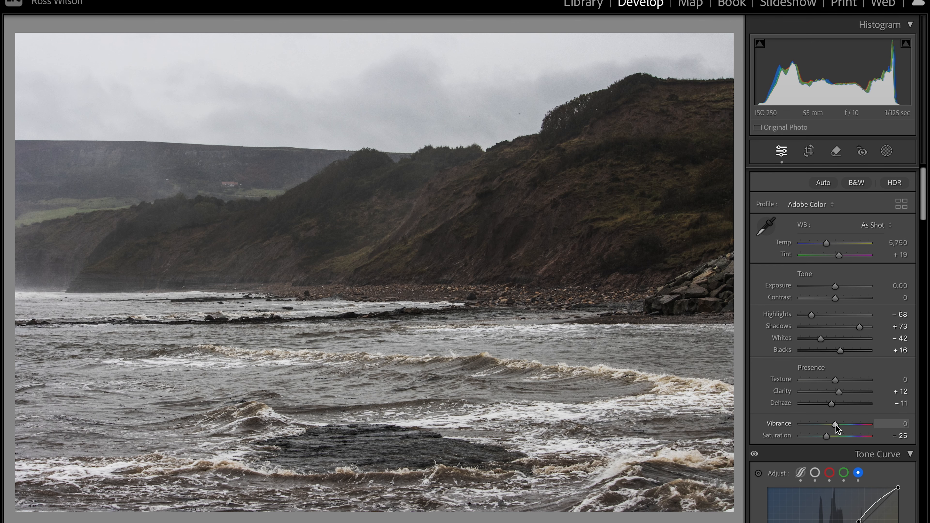
left_click_drag(835, 425, 844, 425)
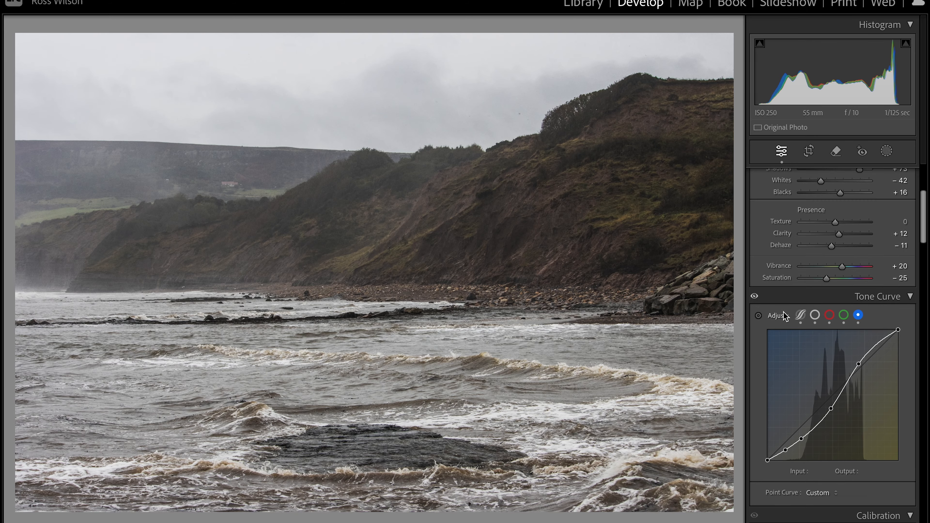
- Compare the photo repeatedly with the tone curve adjustments off and on
scroll(785, 316, "down", 1)
left_click(755, 296)
left_click(754, 295)
left_click(755, 295)
left_click(755, 295)
left_click(755, 295)
left_click(755, 295)
left_click(755, 296)
left_click(756, 296)
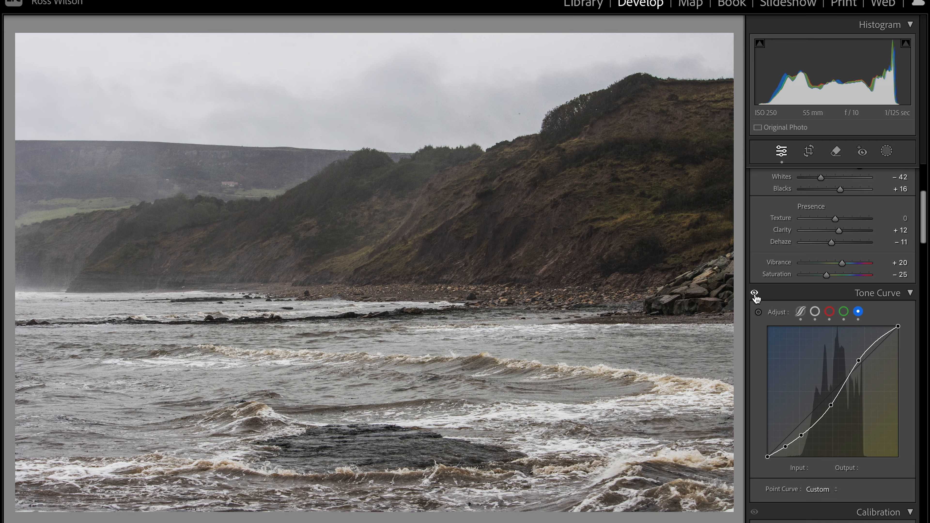
left_click(755, 296)
left_click(755, 295)
left_click(755, 296)
left_click(755, 295)
left_click(755, 296)
left_click(755, 295)
- In the HSL mixer, set green to hue −28 and luminance −59, and yellow to hue −18, saturation −33 and luminance −11
scroll(791, 318, "down", 2)
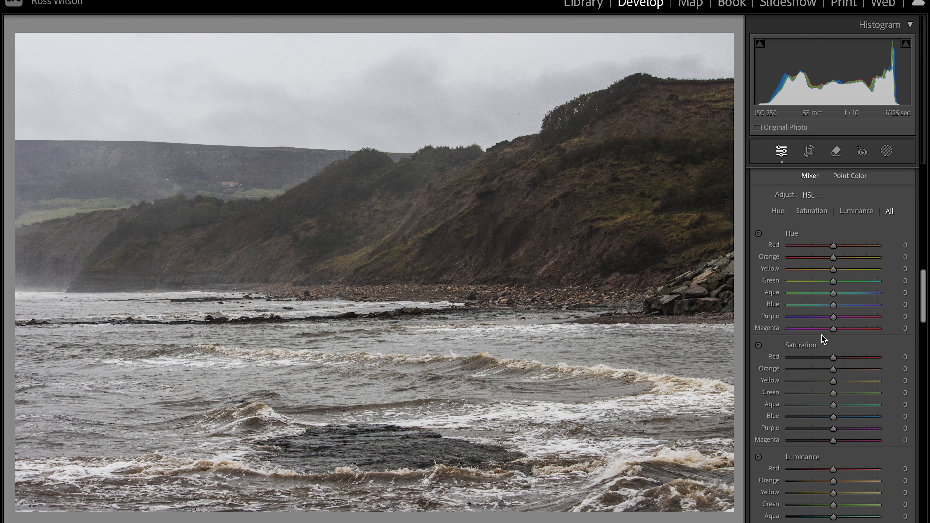
scroll(822, 339, "down", 1)
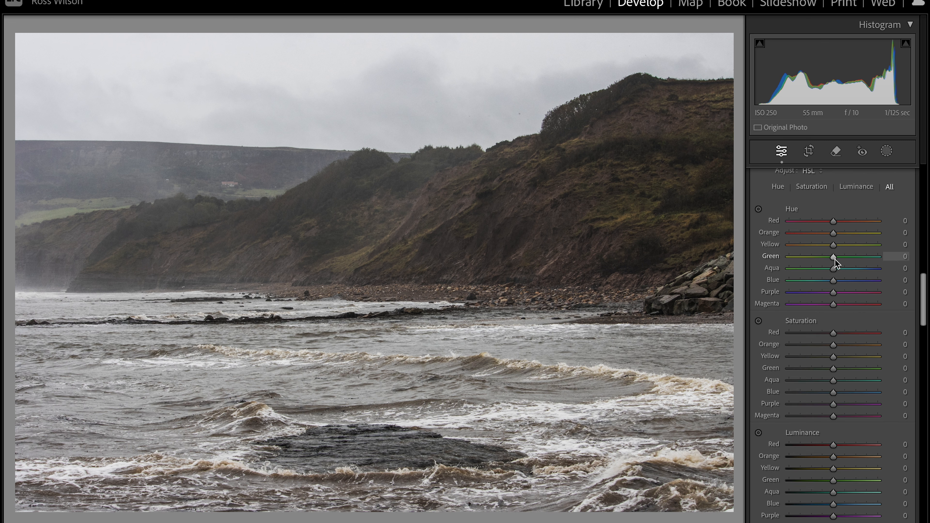
left_click_drag(835, 259, 822, 260)
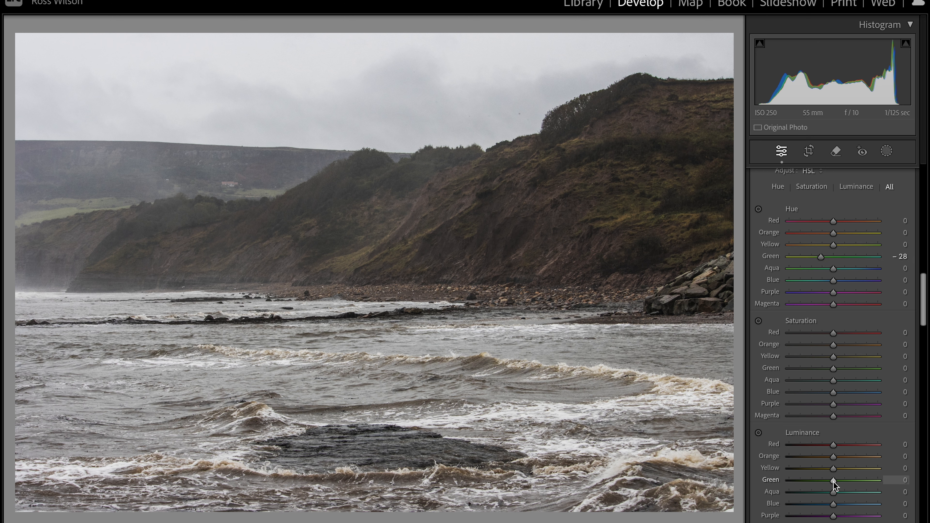
left_click_drag(834, 481, 809, 482)
scroll(824, 367, "up", 2)
left_click_drag(833, 307, 825, 308)
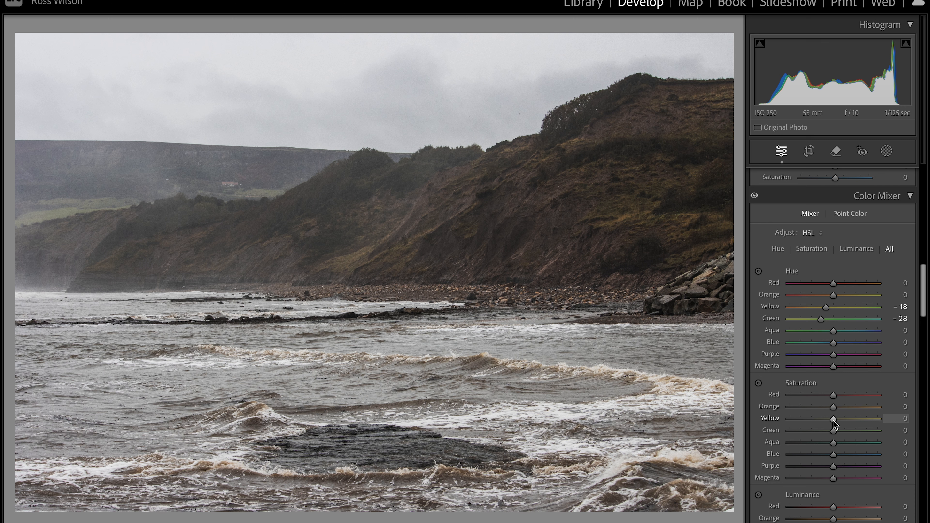
mouse_move(833, 422)
left_mouse_down()
mouse_move(794, 421)
mouse_move(832, 421)
mouse_move(809, 418)
mouse_move(817, 420)
left_mouse_up()
scroll(823, 433, "down", 4)
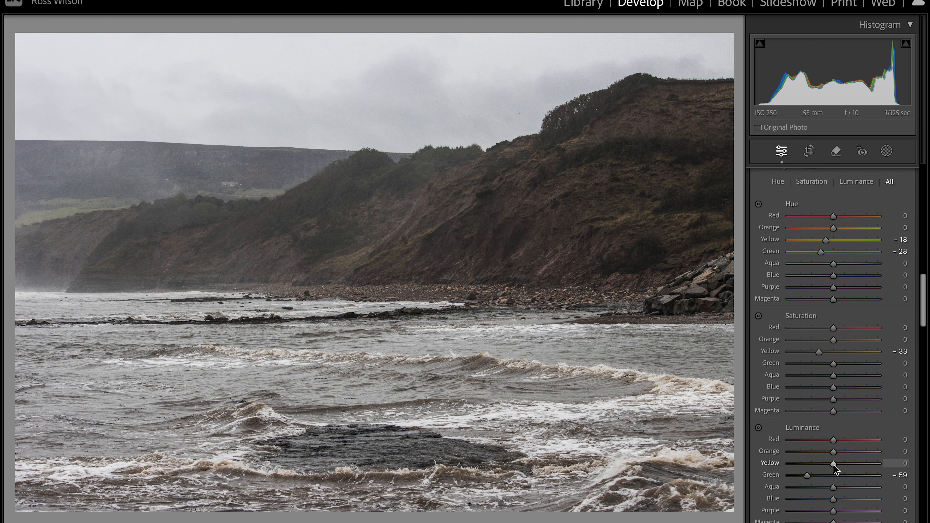
left_click_drag(832, 465, 829, 465)
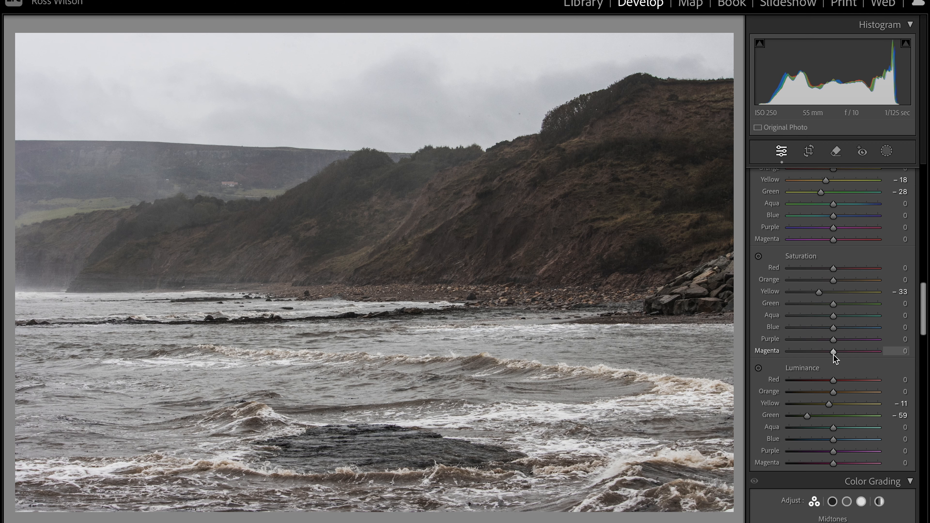
- Set the HSL hue to −7 for red, +14 for orange, +9 for aqua and −11 for blue
scroll(834, 354, "down", 5)
mouse_move(835, 258)
left_mouse_down()
mouse_move(830, 247)
mouse_move(837, 258)
left_mouse_up()
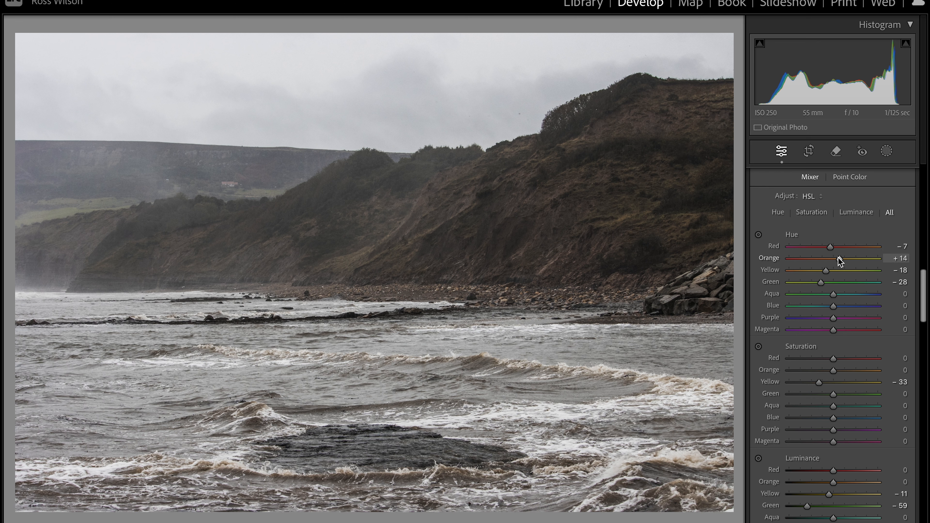
left_click_drag(834, 294, 830, 313)
- Set HSL saturation to red −12, orange +13, aqua −18, blue −19, and luminance to orange +17, aqua −13, blue +13
mouse_move(834, 370)
left_mouse_down()
mouse_move(819, 357)
mouse_move(829, 358)
left_mouse_up()
mouse_move(834, 418)
left_mouse_down()
mouse_move(861, 417)
mouse_move(827, 420)
mouse_move(823, 410)
left_mouse_up()
scroll(836, 450, "down", 3)
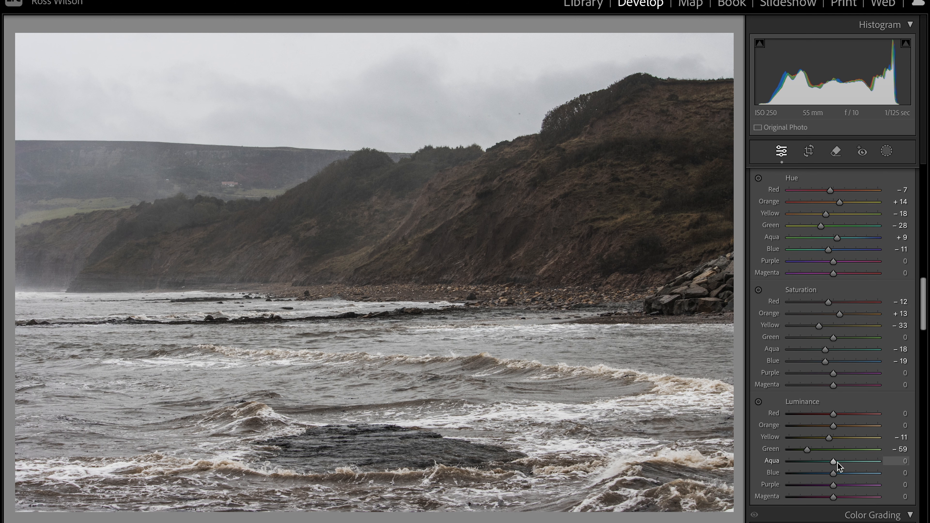
left_click_drag(834, 473, 828, 460)
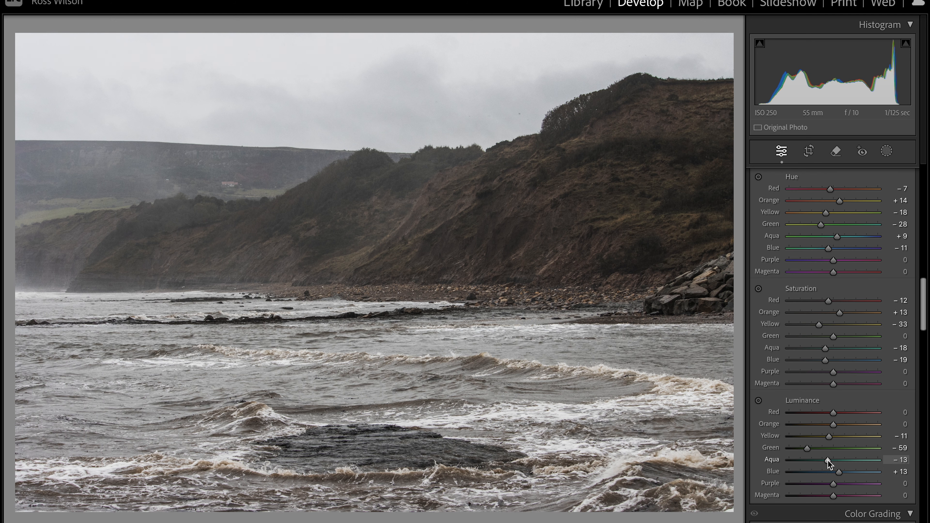
left_click_drag(834, 425, 842, 426)
- Review the HSL values and compare the photo with the Color Mixer adjustments off and on
scroll(864, 441, "up", 6)
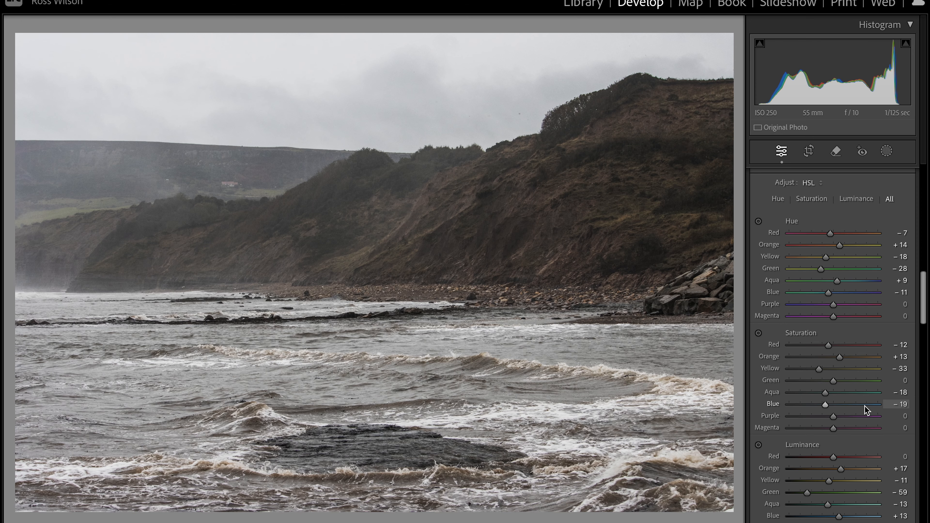
scroll(866, 419, "down", 2)
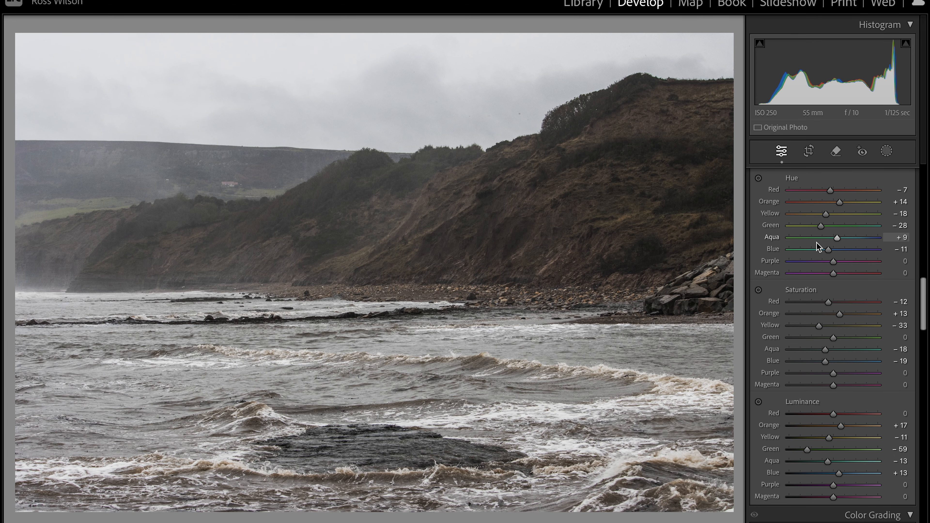
scroll(820, 245, "up", 3)
left_click(754, 213)
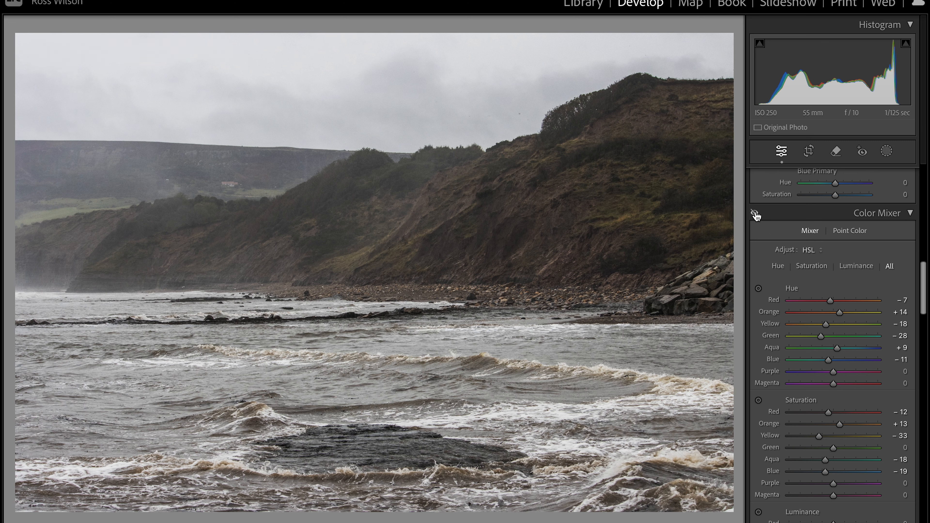
left_click(755, 214)
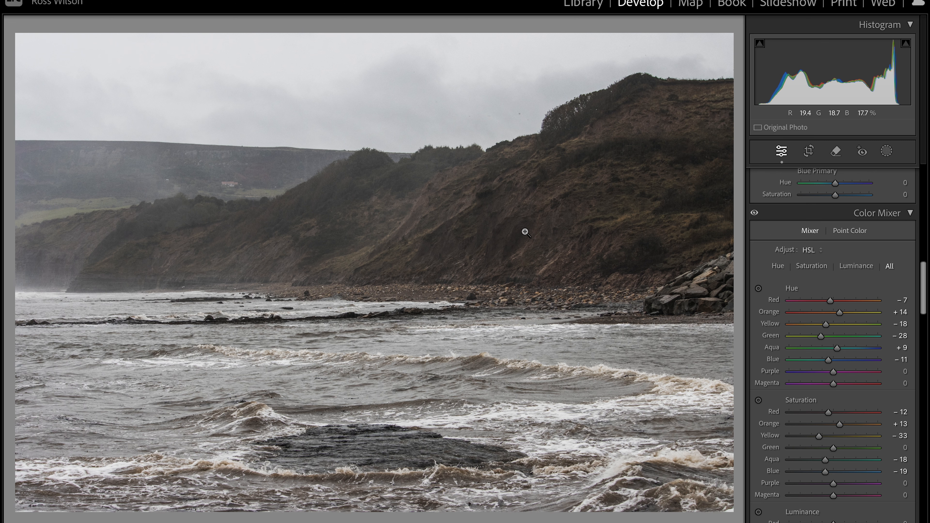
left_click(755, 214)
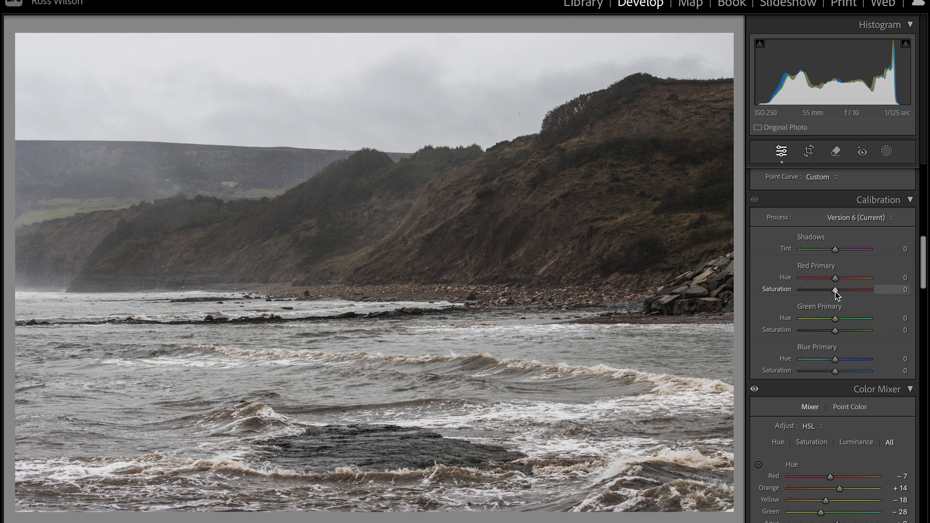
- In Calibration, set the Red Primary hue to +55
left_click_drag(836, 278, 808, 284)
left_click_drag(833, 282, 839, 282)
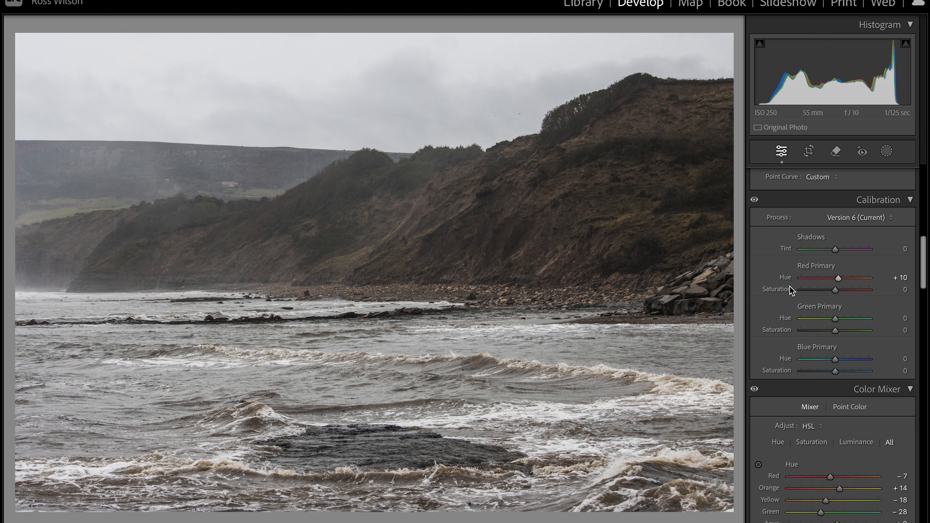
mouse_move(839, 282)
left_mouse_down()
mouse_move(807, 282)
mouse_move(854, 283)
left_mouse_up()
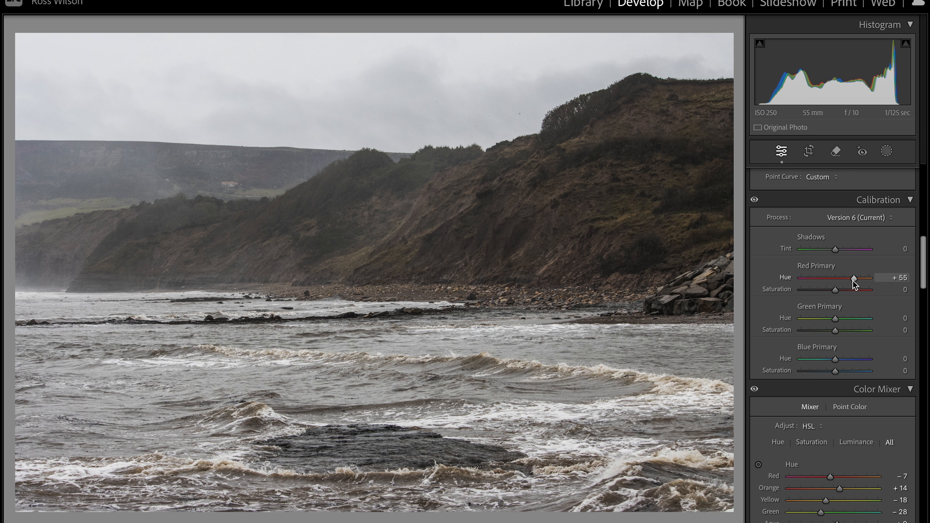
- Set the Blue Primary hue to +6 and fine-tune the Green Primary hue and the saturation of all three primaries
mouse_move(836, 359)
left_mouse_down()
mouse_move(799, 352)
mouse_move(838, 353)
left_mouse_up()
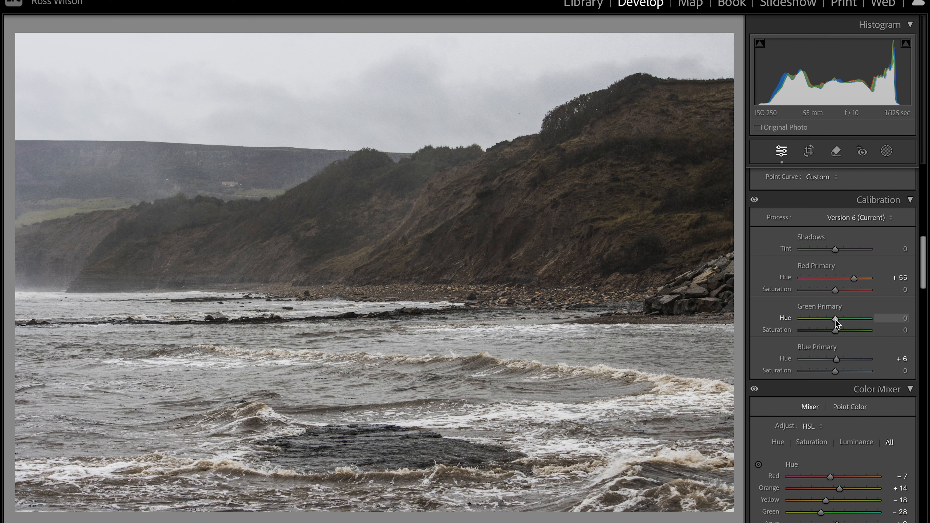
mouse_move(836, 320)
left_mouse_down()
mouse_move(797, 320)
mouse_move(850, 321)
mouse_move(802, 321)
mouse_move(840, 321)
left_mouse_up()
left_click_drag(836, 332, 831, 331)
left_click_drag(835, 371, 834, 371)
left_click_drag(833, 291, 835, 291)
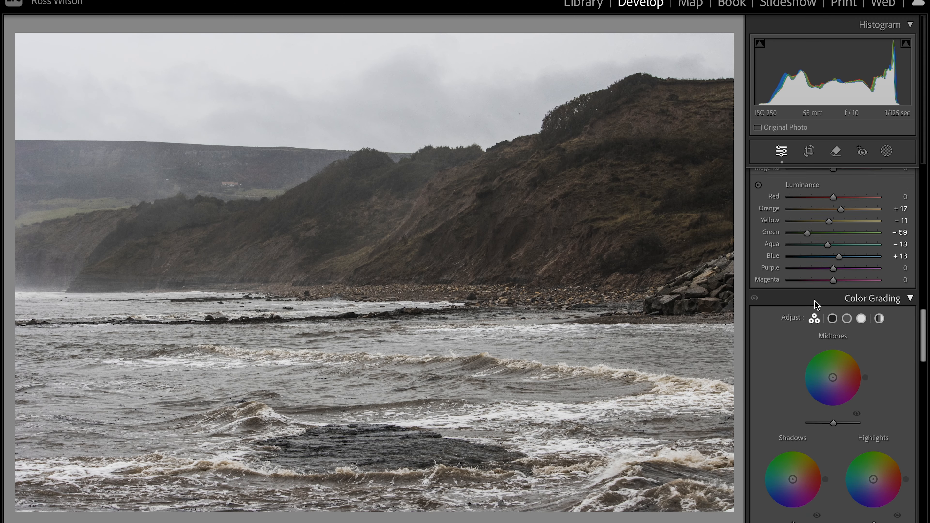
- In Color Grading, tint the shadows blue with hue 214 and saturation 9, and lower their luminance to −34
scroll(791, 318, "down", 4)
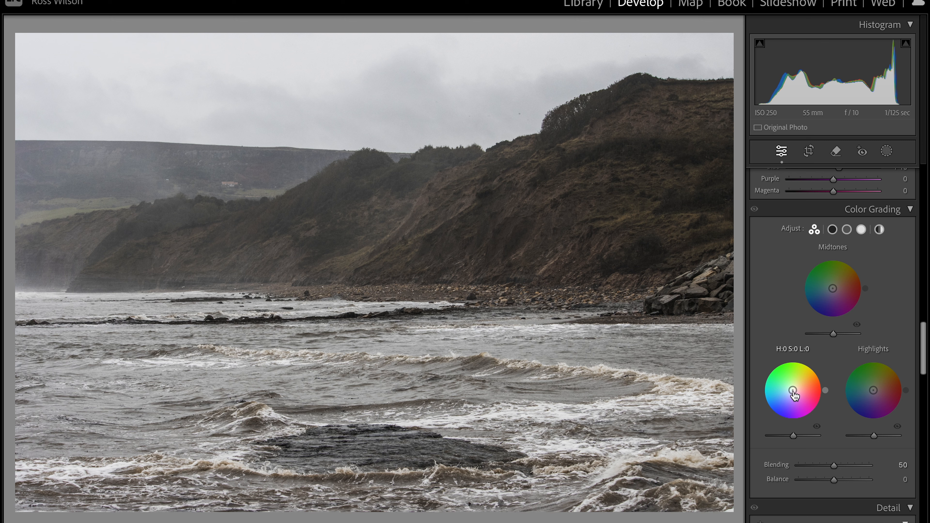
left_click_drag(793, 394, 760, 394)
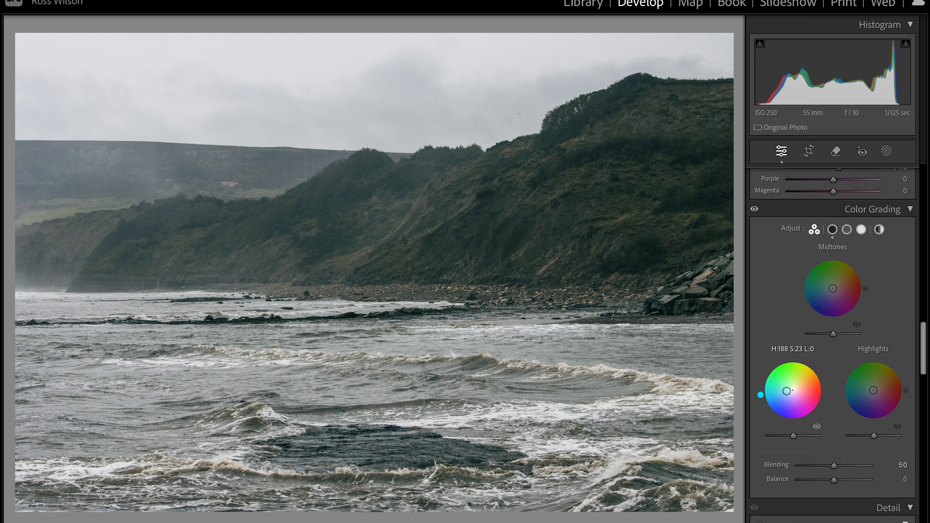
left_click_drag(761, 395, 765, 407)
left_click_drag(767, 413, 766, 412)
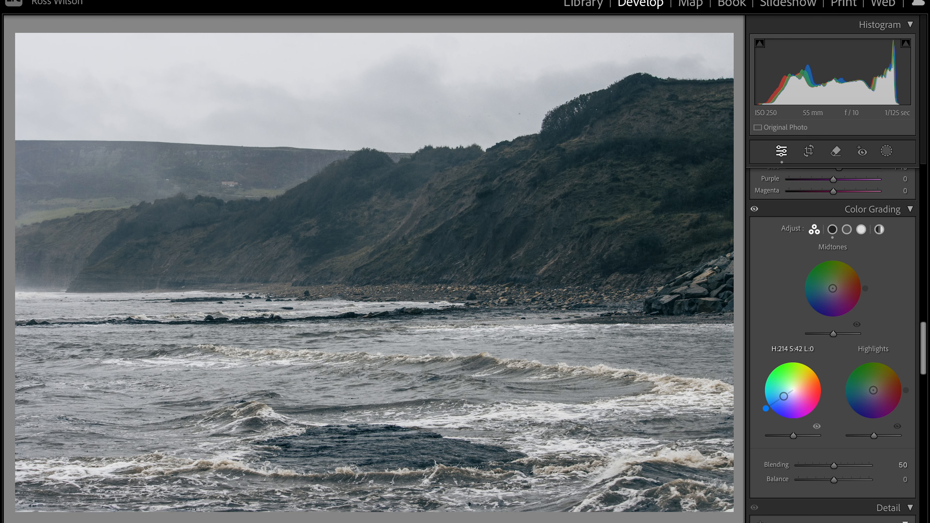
left_click_drag(784, 396, 790, 392)
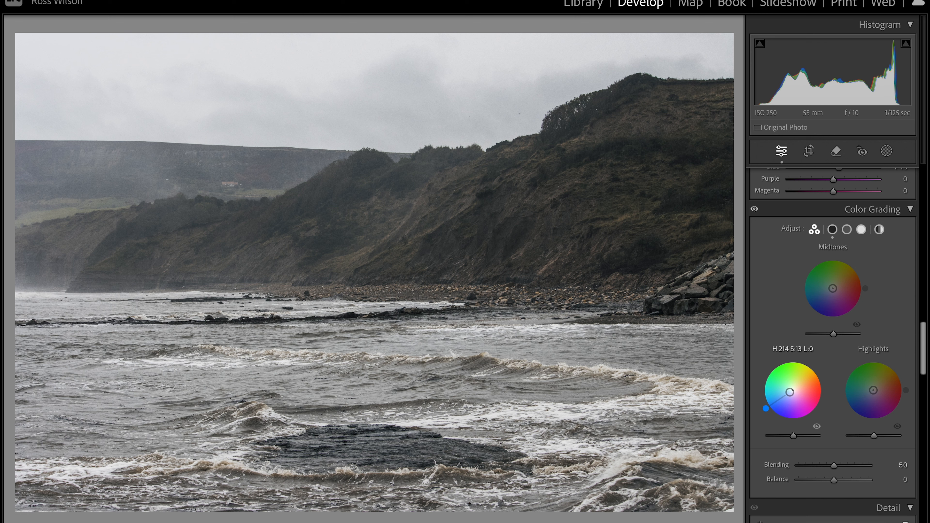
left_click_drag(793, 436, 785, 437)
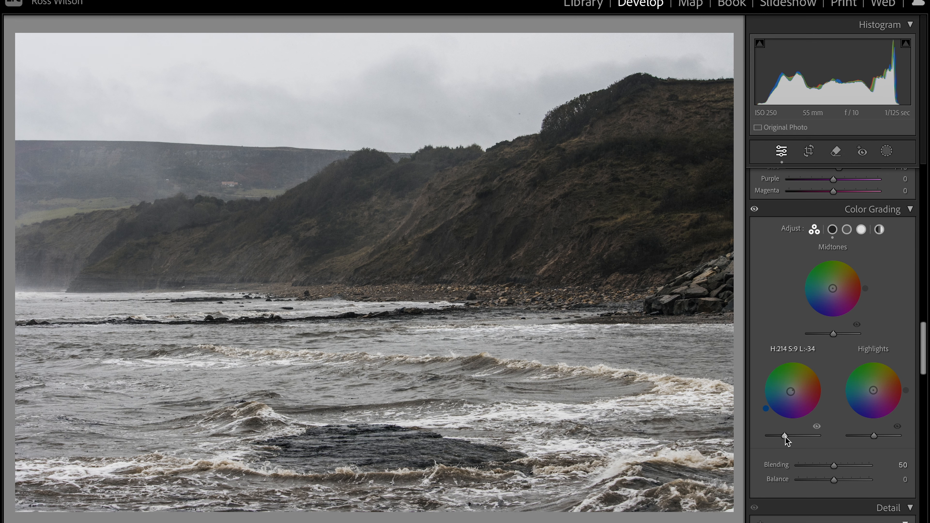
- Give the highlights a faint teal-green tint and set the Color Grading blending to 100
left_click_drag(874, 390, 871, 389)
left_click_drag(835, 466, 894, 470)
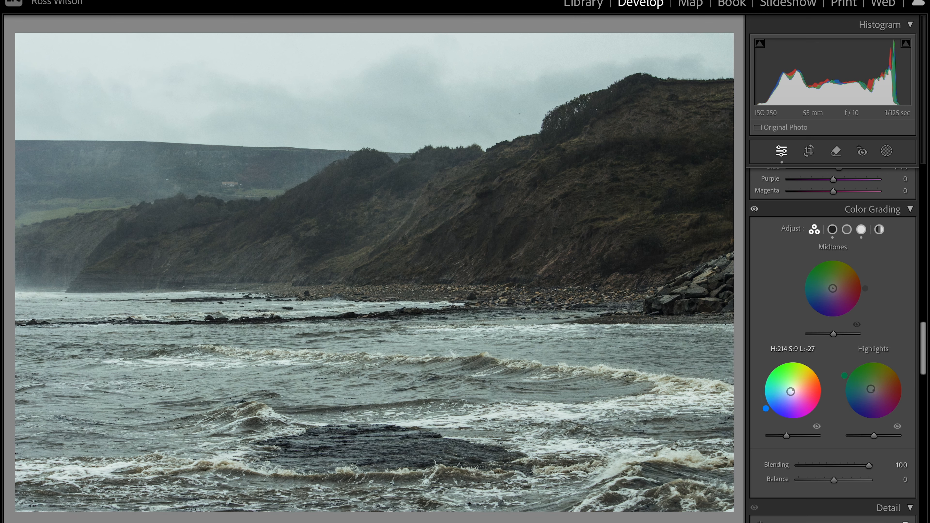
left_click_drag(871, 389, 871, 389)
scroll(831, 293, "up", 3)
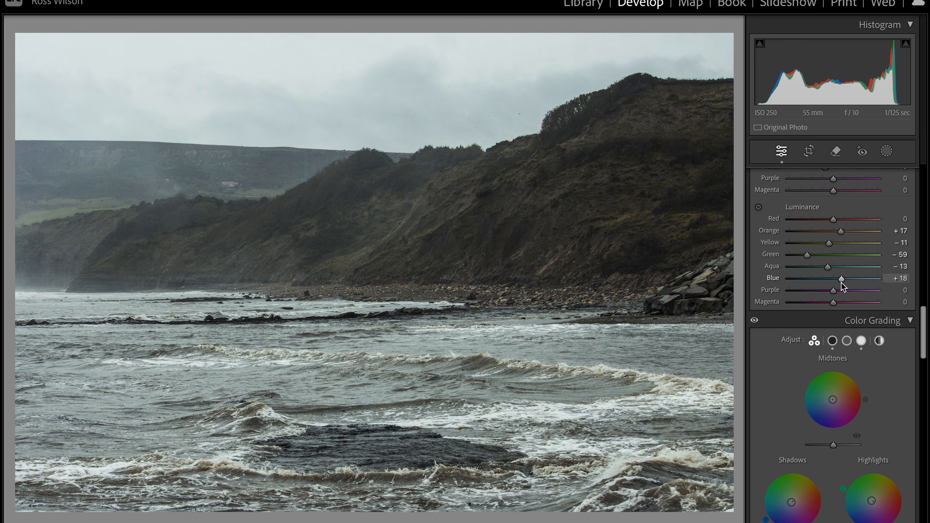